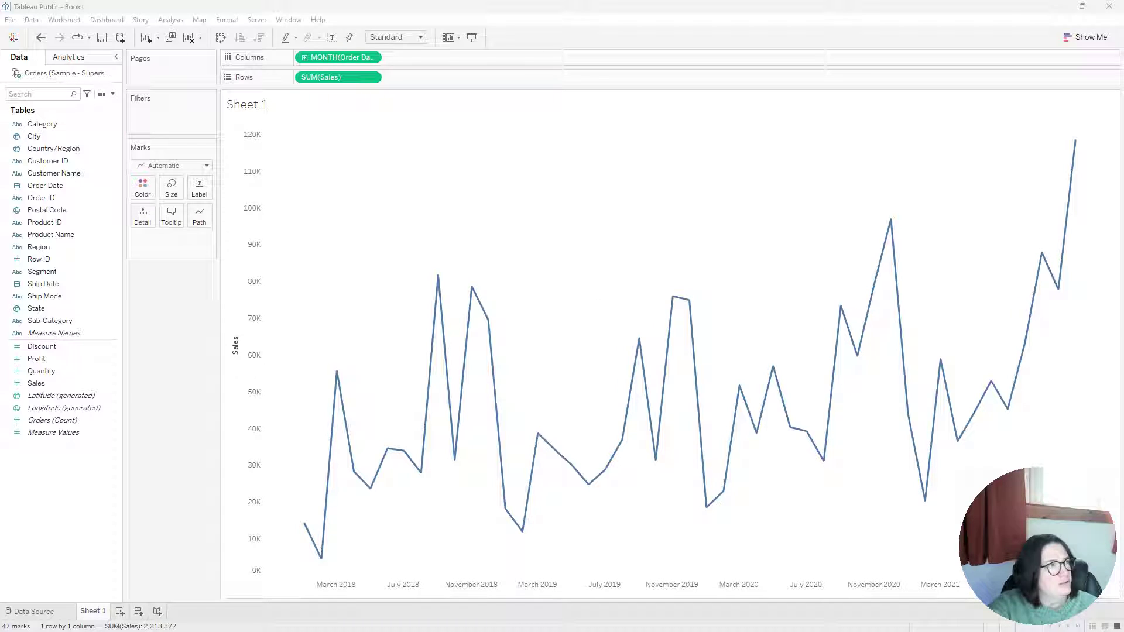
# Step: Bring up the Tableau forecasting help article full-screen and read through it
pyautogui.moveTo(0, 111); pyautogui.dragTo(689, 97)
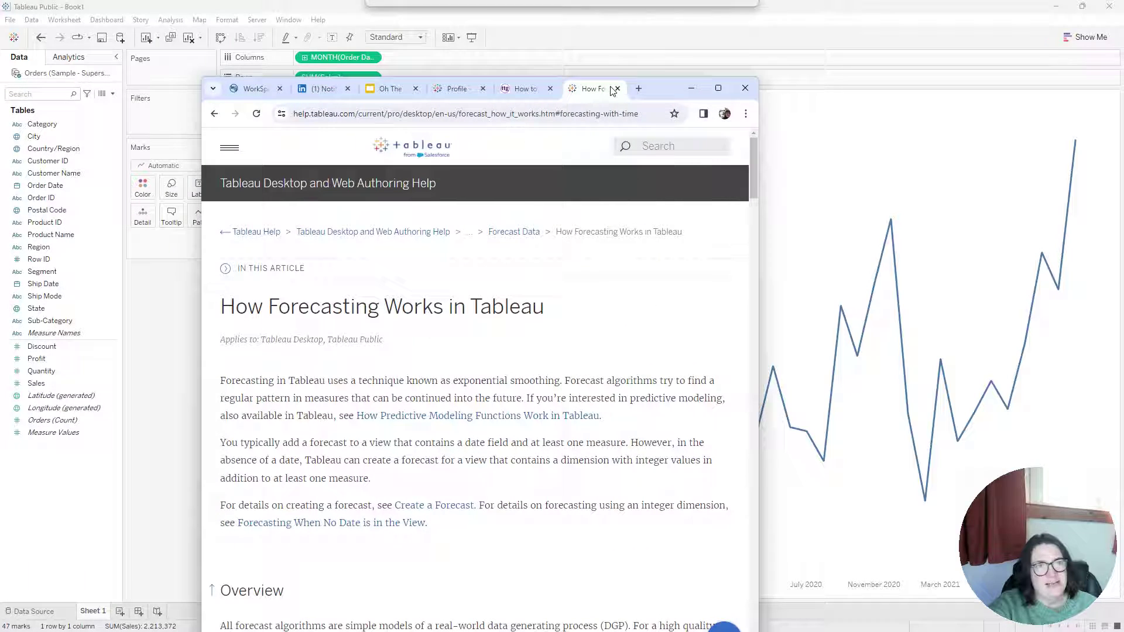
pyautogui.click(715, 89)
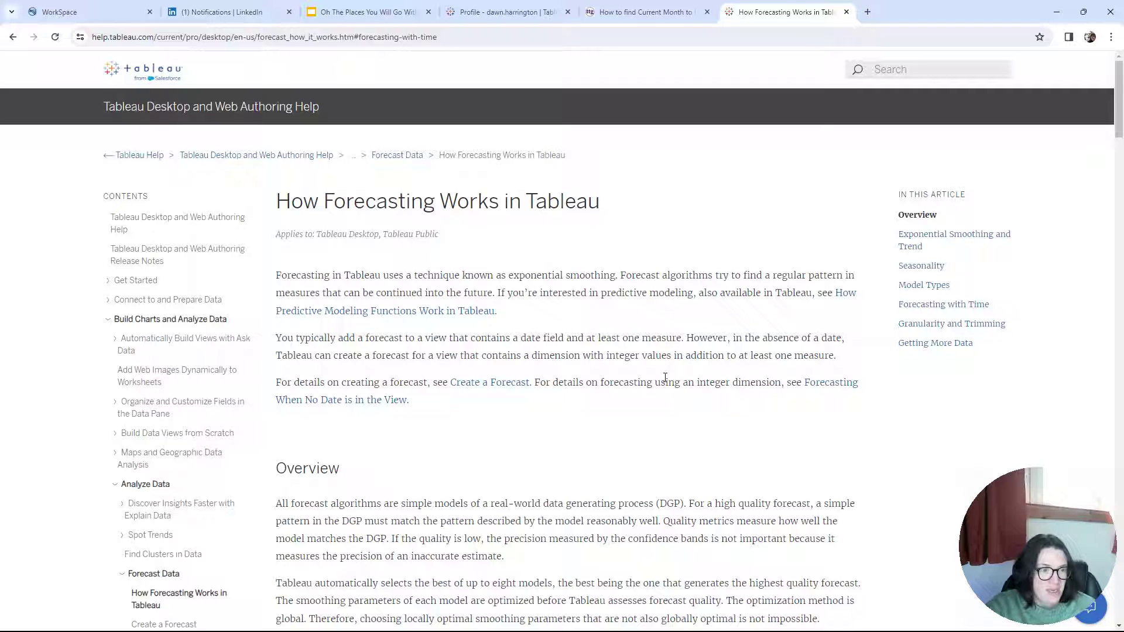
pyautogui.scroll(-2, 650, 362)
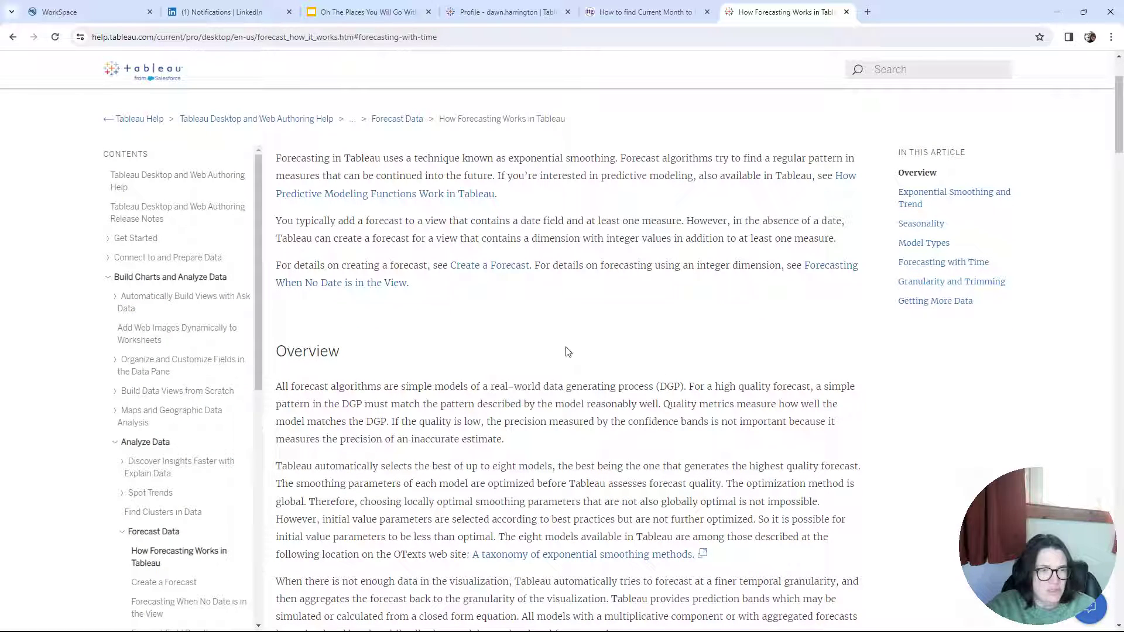
pyautogui.scroll(-1, 532, 334)
pyautogui.scroll(-4, 532, 335)
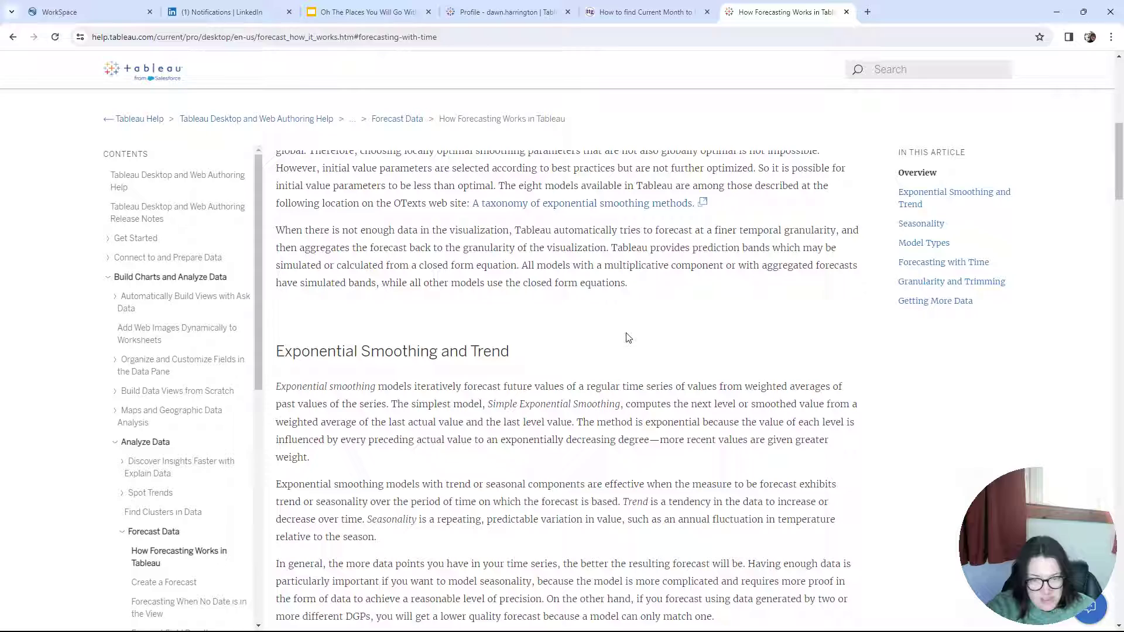
pyautogui.scroll(-5, 628, 338)
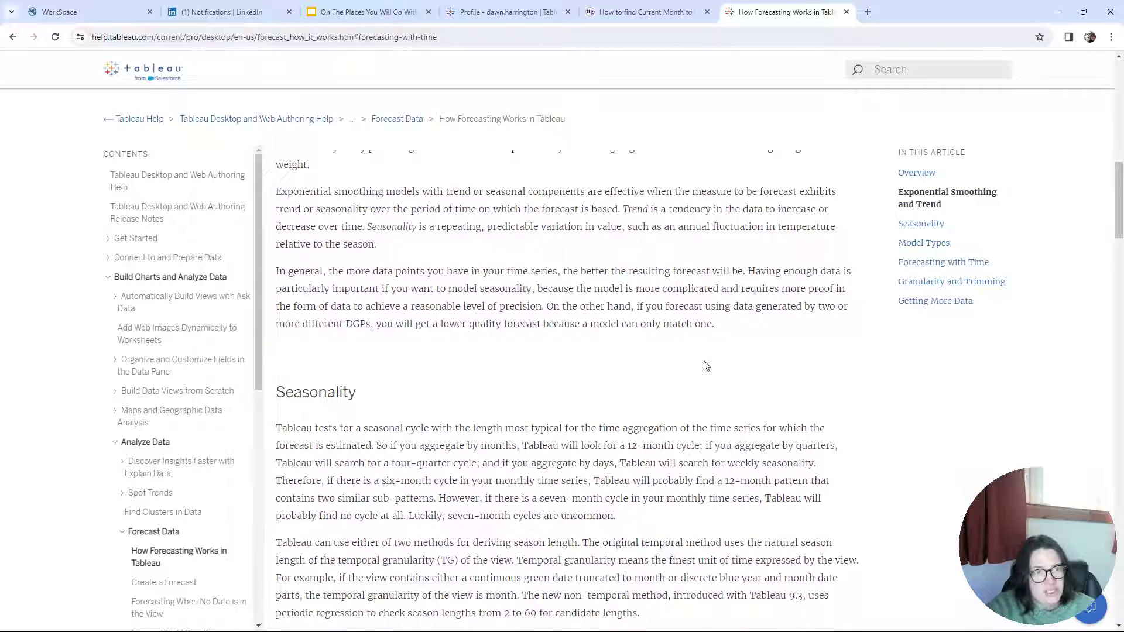
pyautogui.scroll(-1, 661, 363)
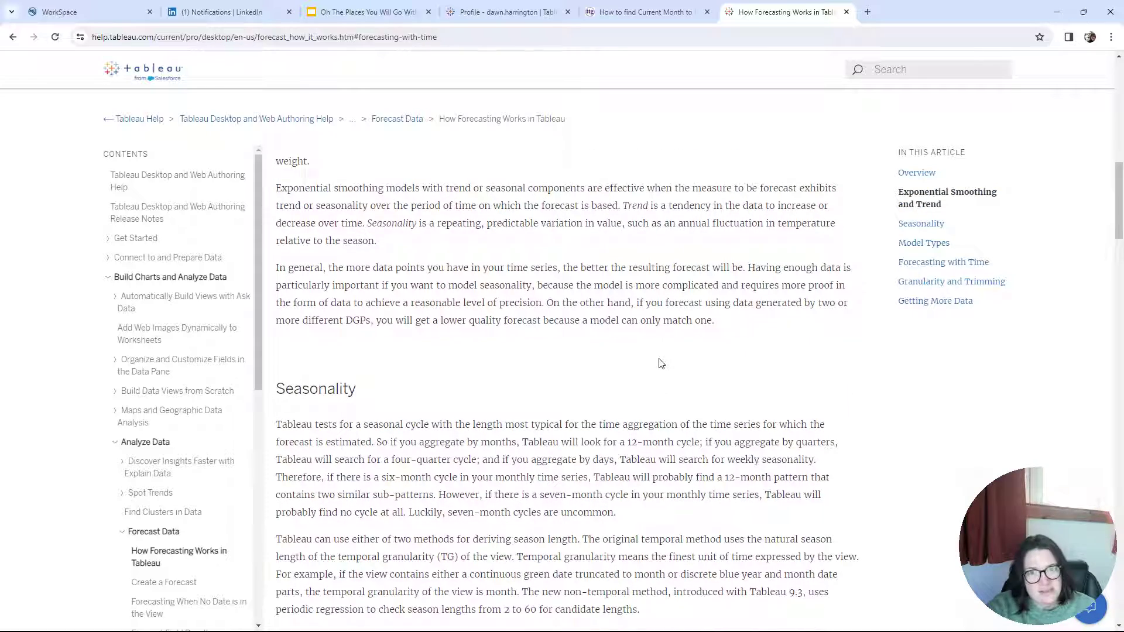
pyautogui.scroll(-15, 661, 363)
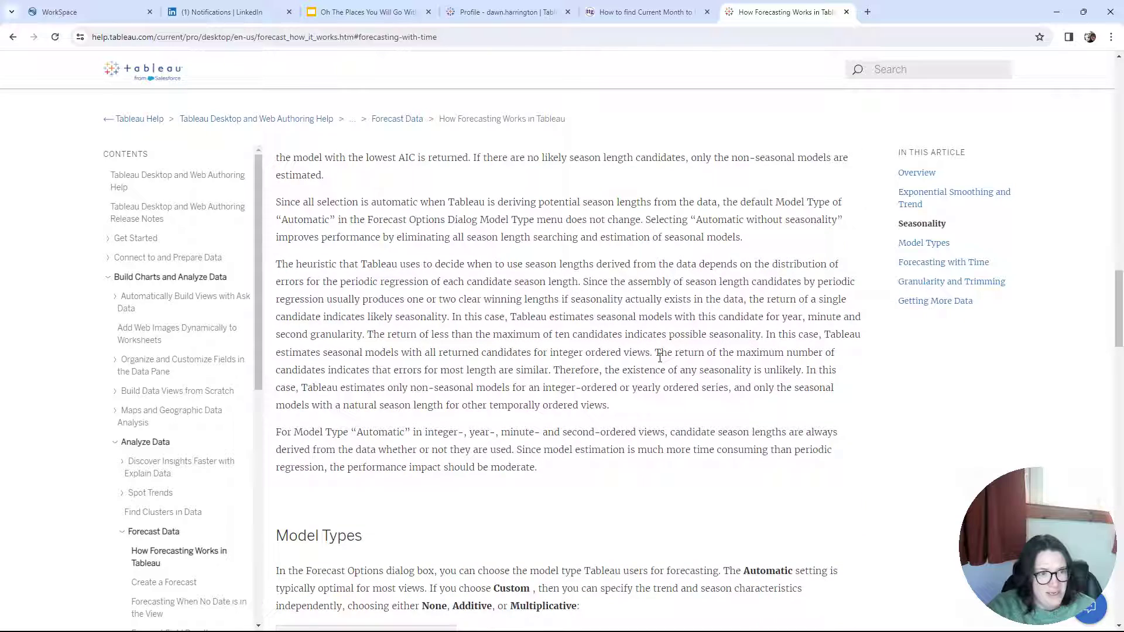
pyautogui.scroll(-7, 660, 356)
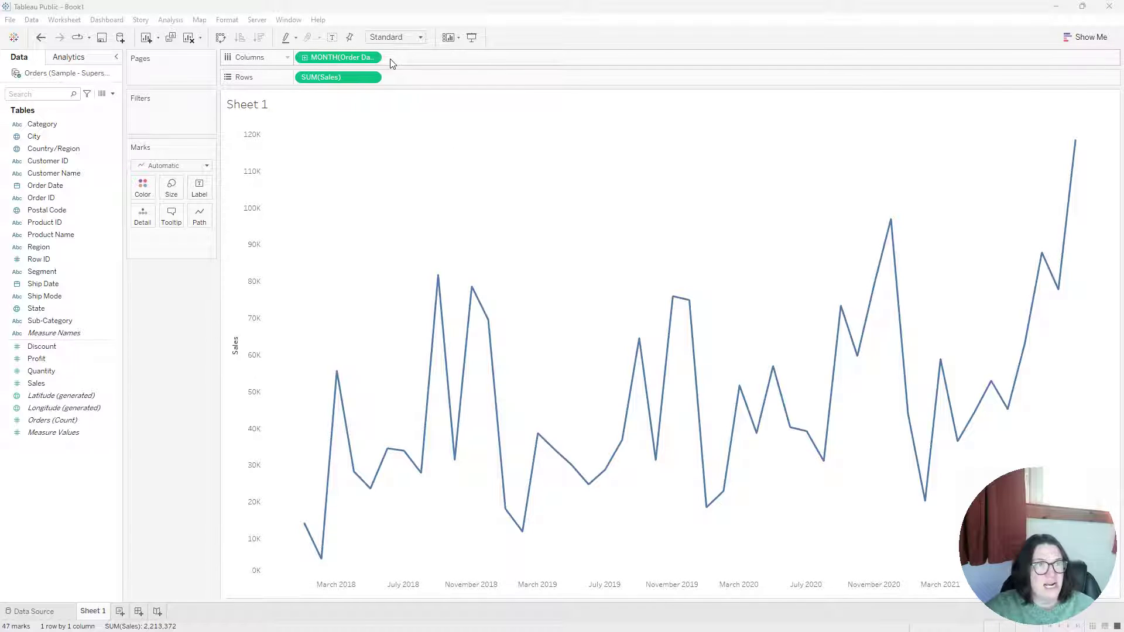
# Step: Add an automatic Forecast from the Analytics pane's Model section to the sales chart
pyautogui.click(372, 57)
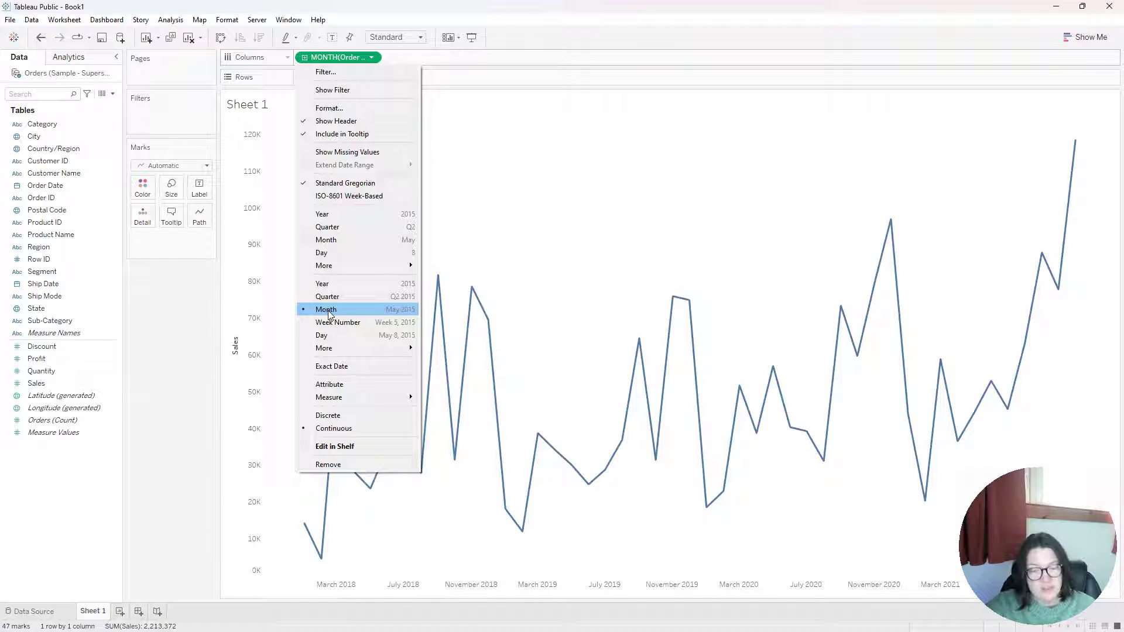
pyautogui.click(526, 82)
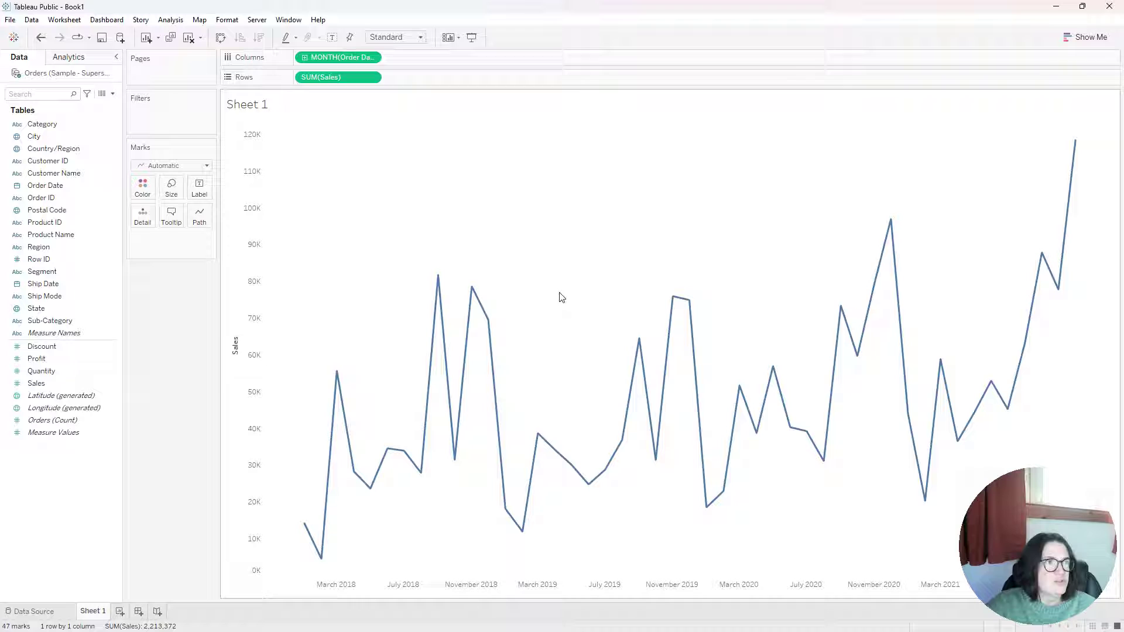
pyautogui.click(70, 57)
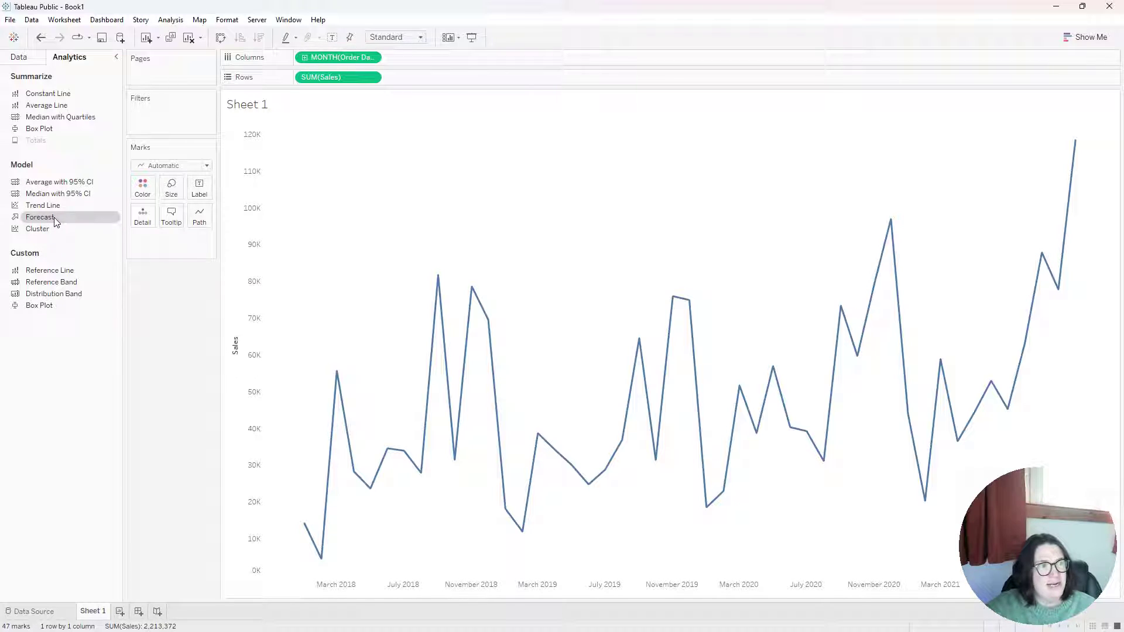
pyautogui.moveTo(54, 216); pyautogui.dragTo(329, 137)
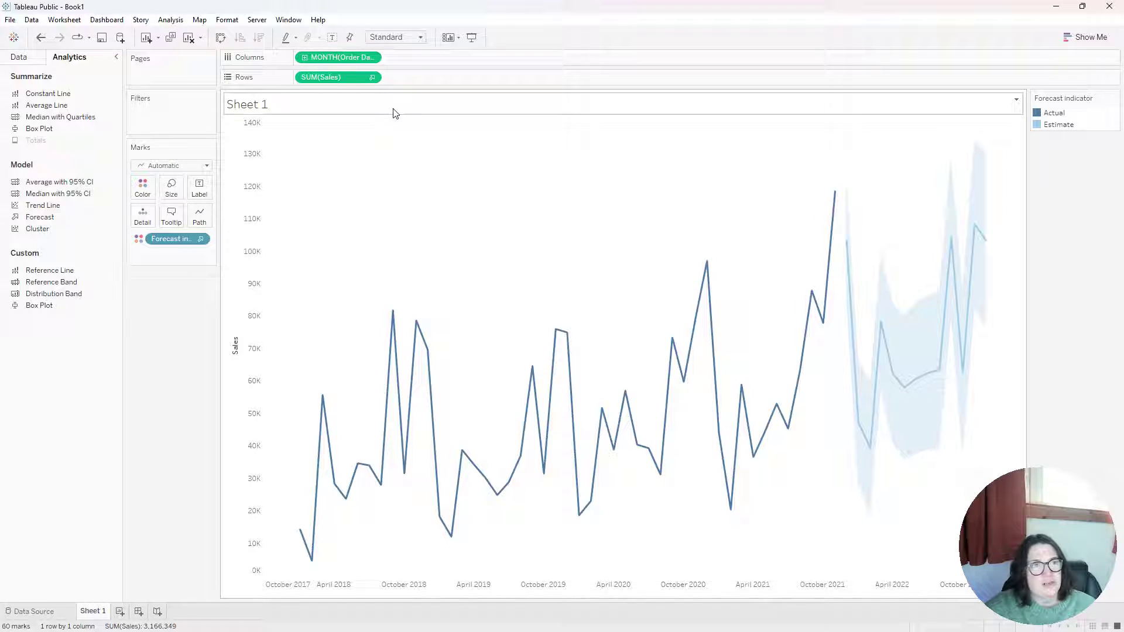
pyautogui.click(373, 79)
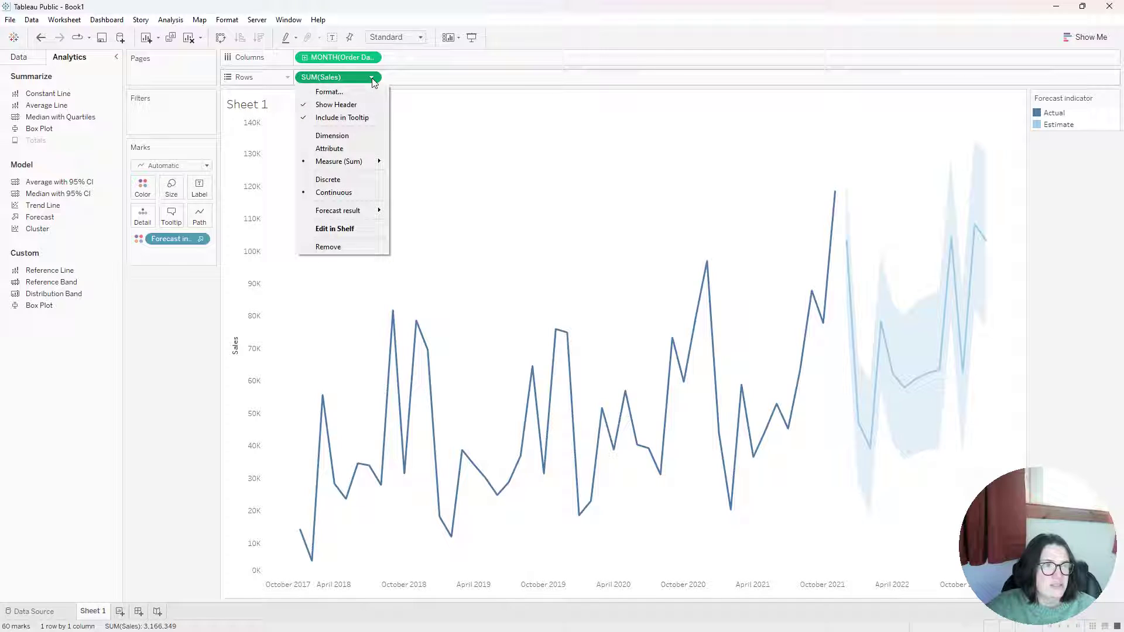
pyautogui.moveTo(367, 214)
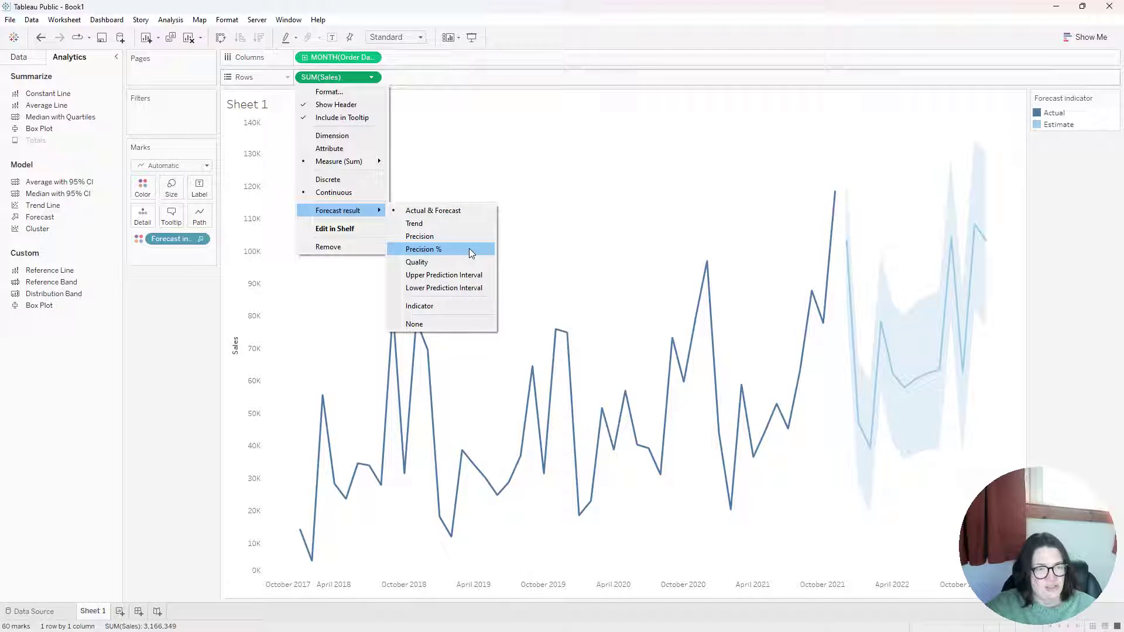
pyautogui.click(568, 249)
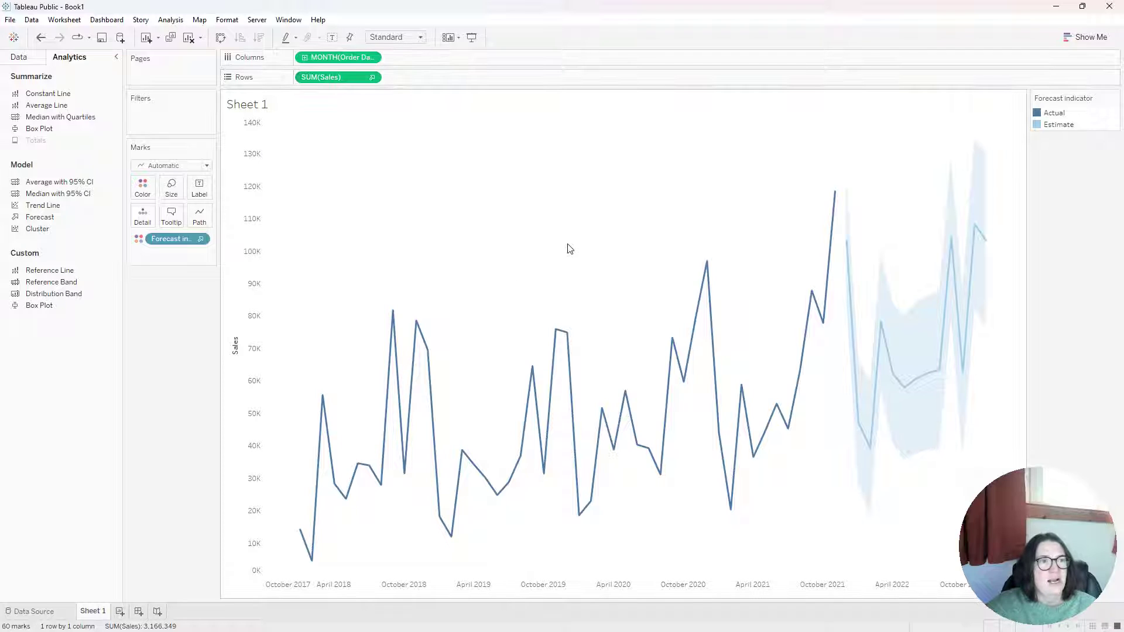
pyautogui.click(171, 21)
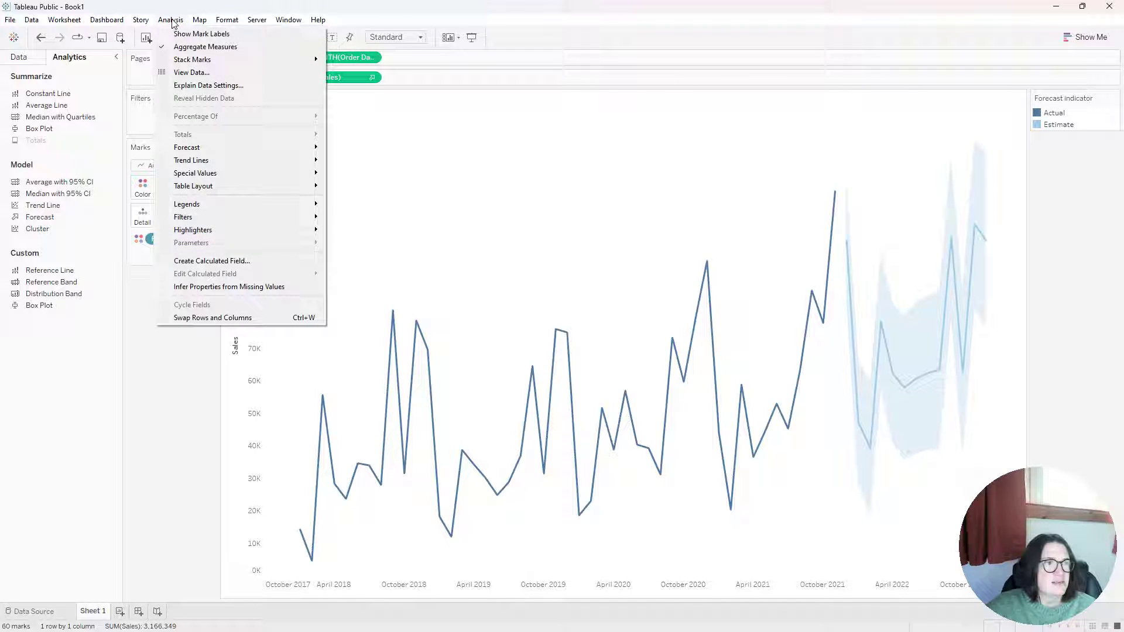
pyautogui.moveTo(232, 146)
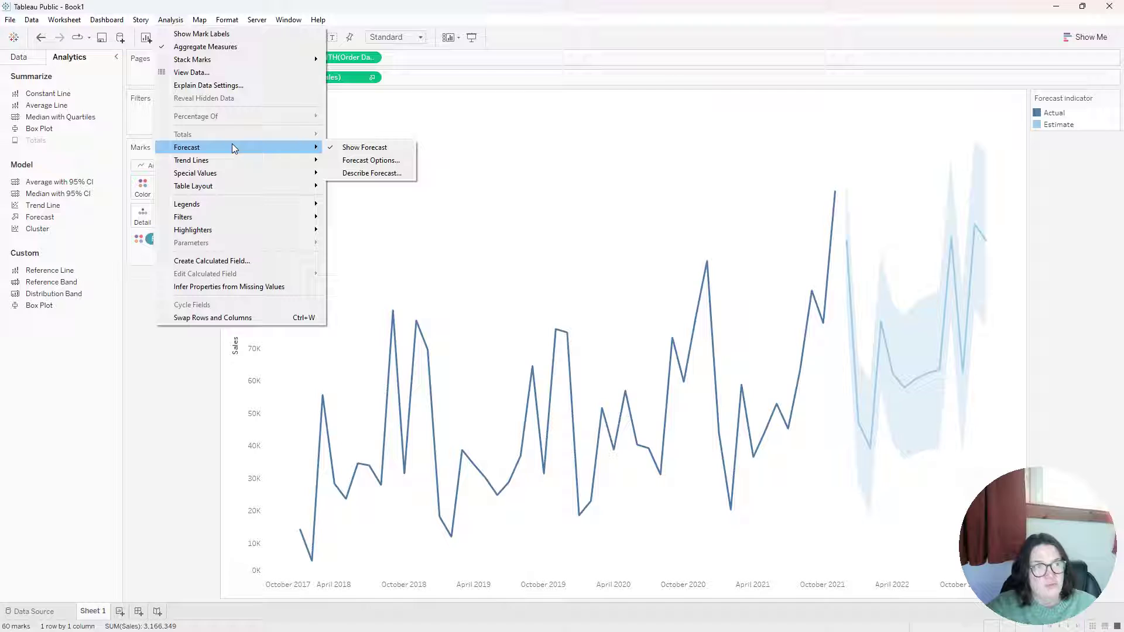
pyautogui.click(392, 175)
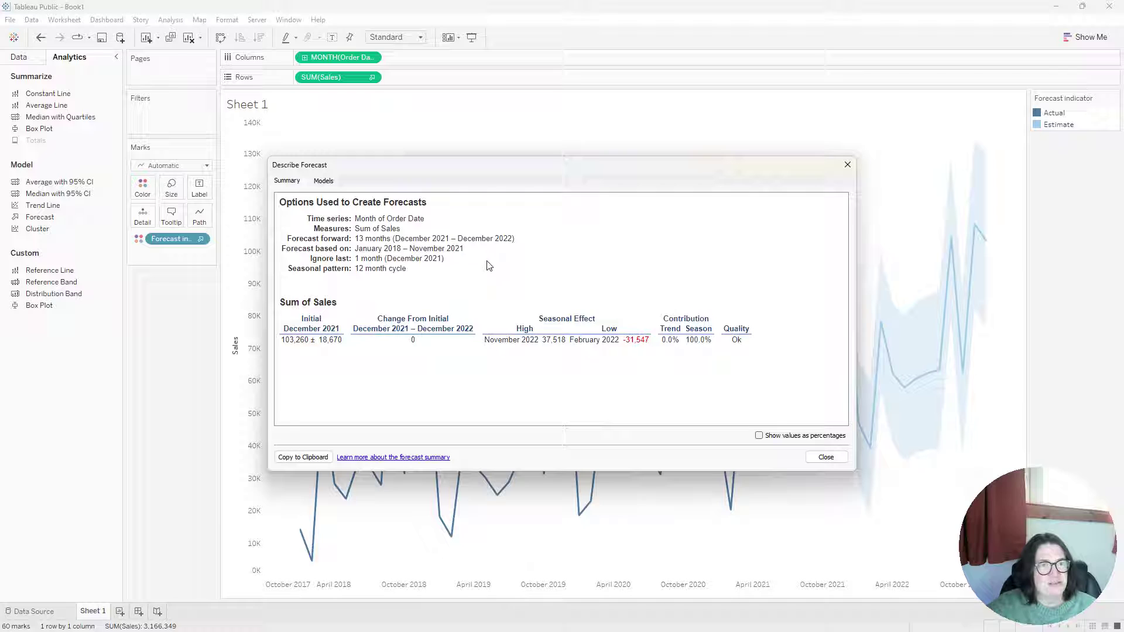
pyautogui.click(324, 183)
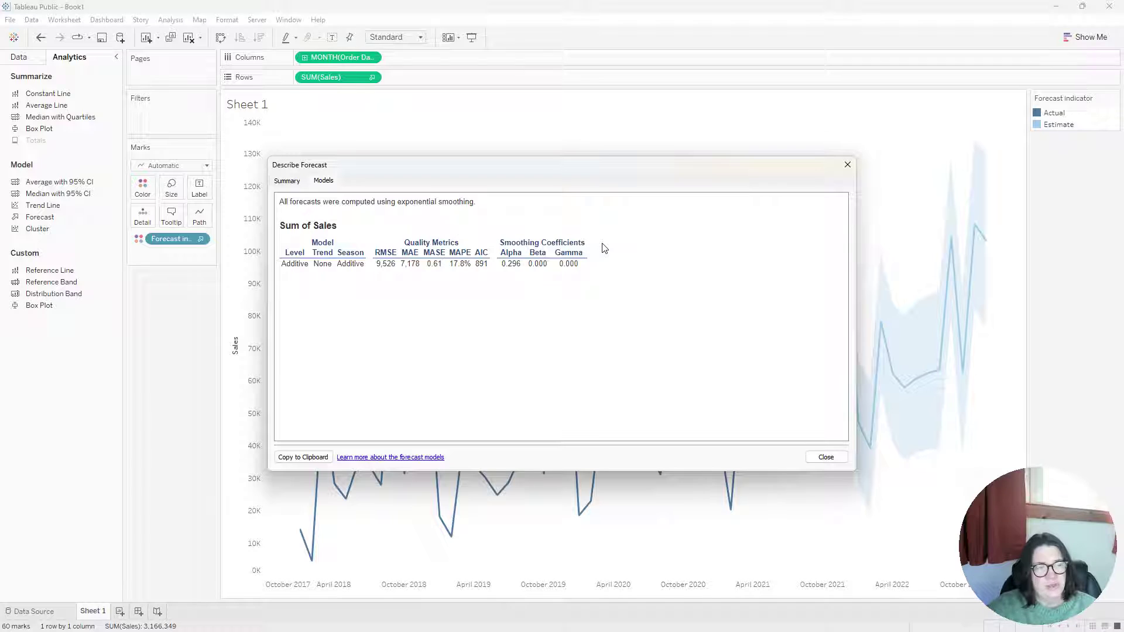
pyautogui.click(847, 165)
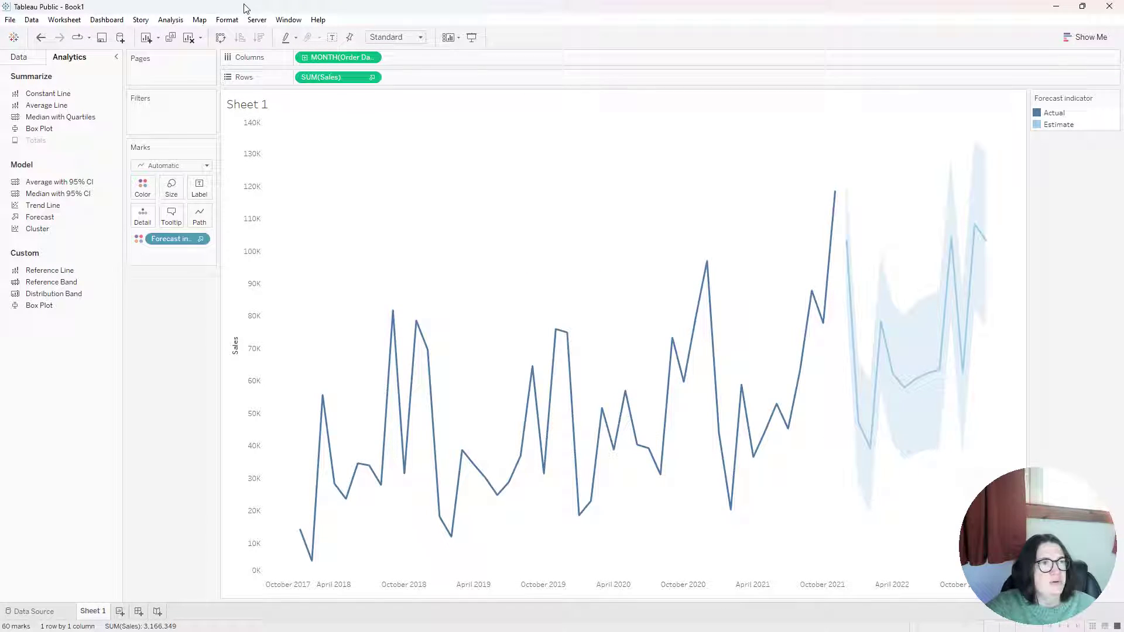
# Step: Open Forecast Options and try Exactly 1 Years, then Until Years, as the forecast length
pyautogui.click(170, 19)
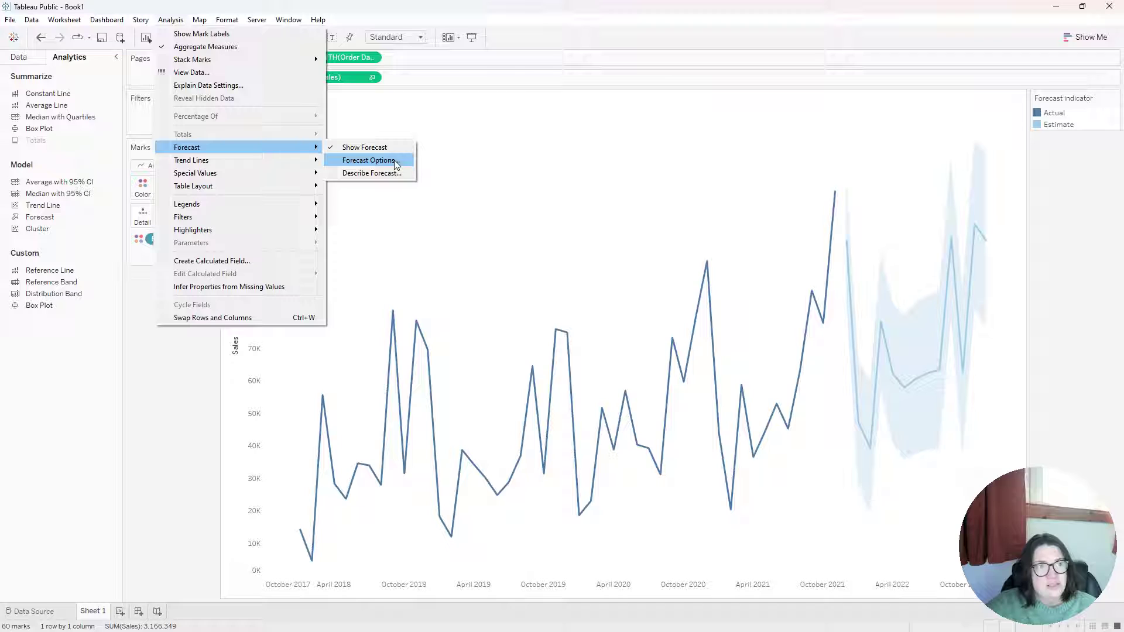
pyautogui.click(397, 166)
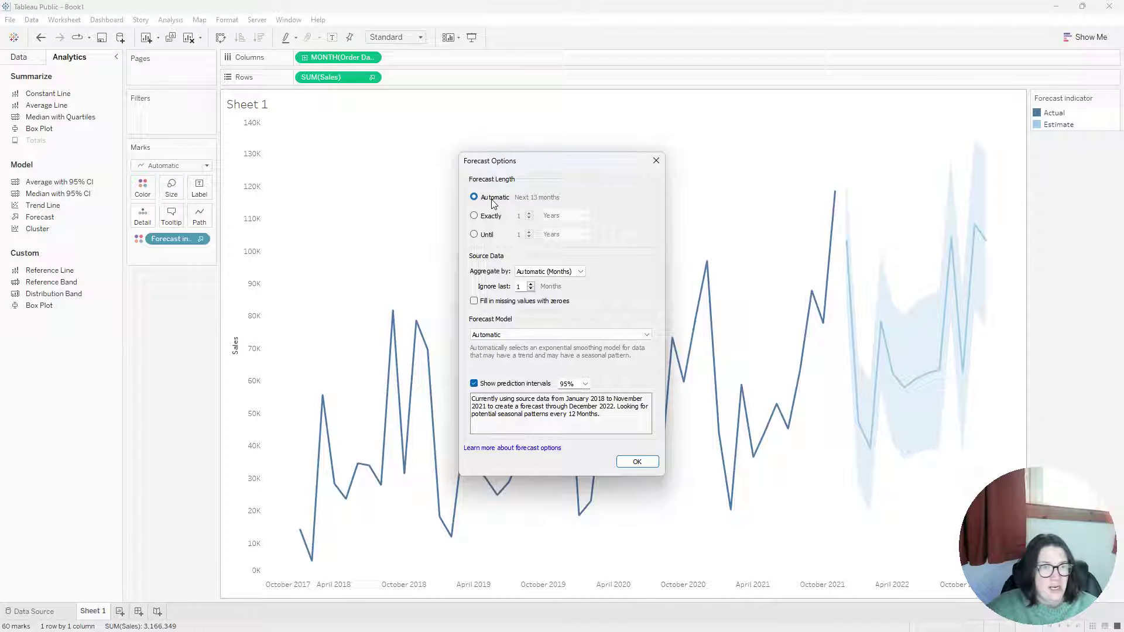
pyautogui.click(475, 217)
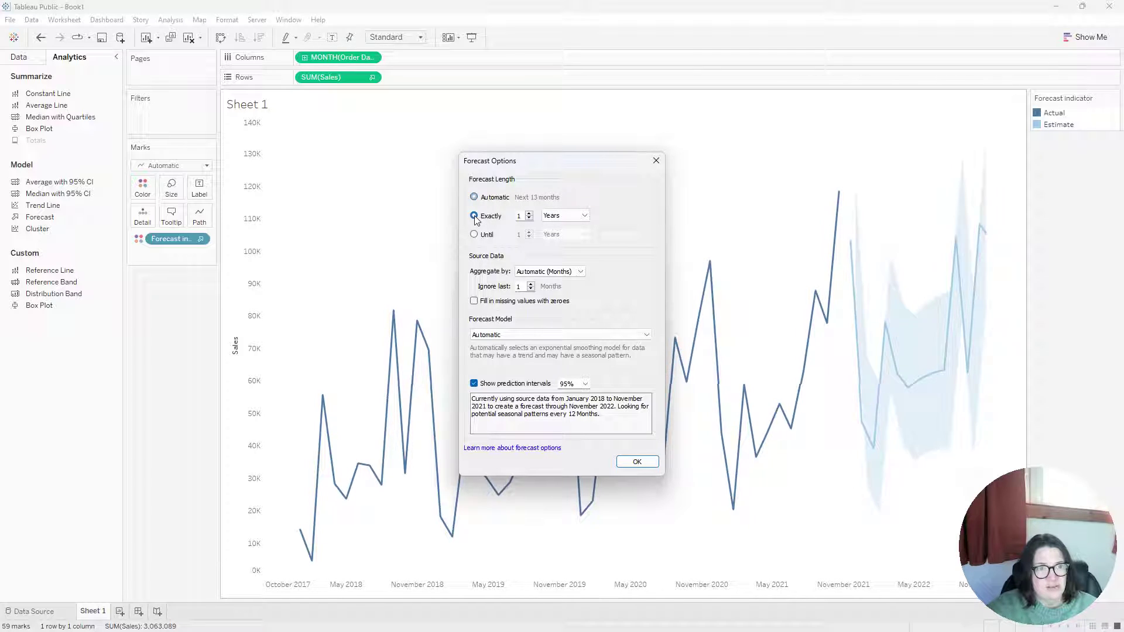
pyautogui.click(584, 216)
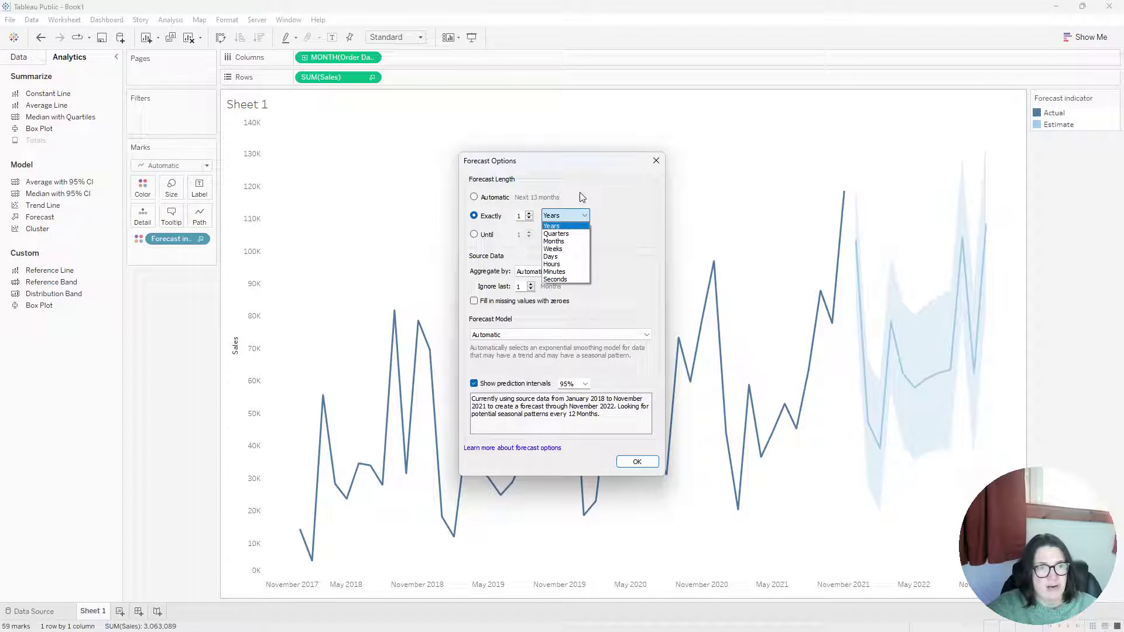
pyautogui.click(580, 192)
pyautogui.click(475, 236)
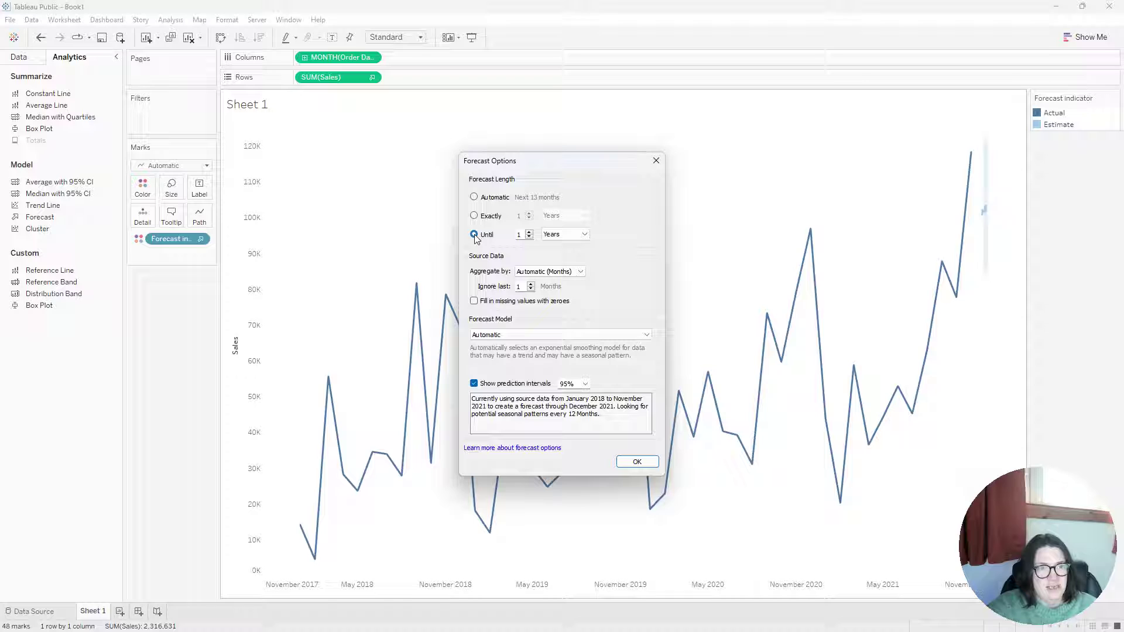
pyautogui.click(565, 234)
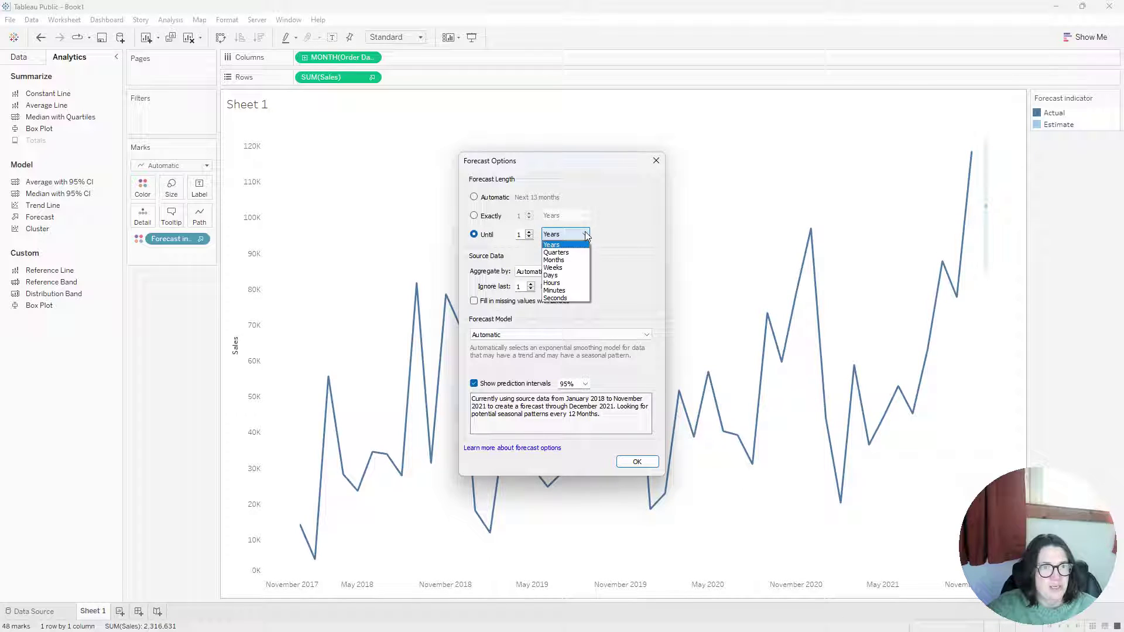
pyautogui.click(562, 239)
# Step: Set forecast length to Automatic, keep aggregation at Automatic (Months), and review model choices
pyautogui.click(473, 198)
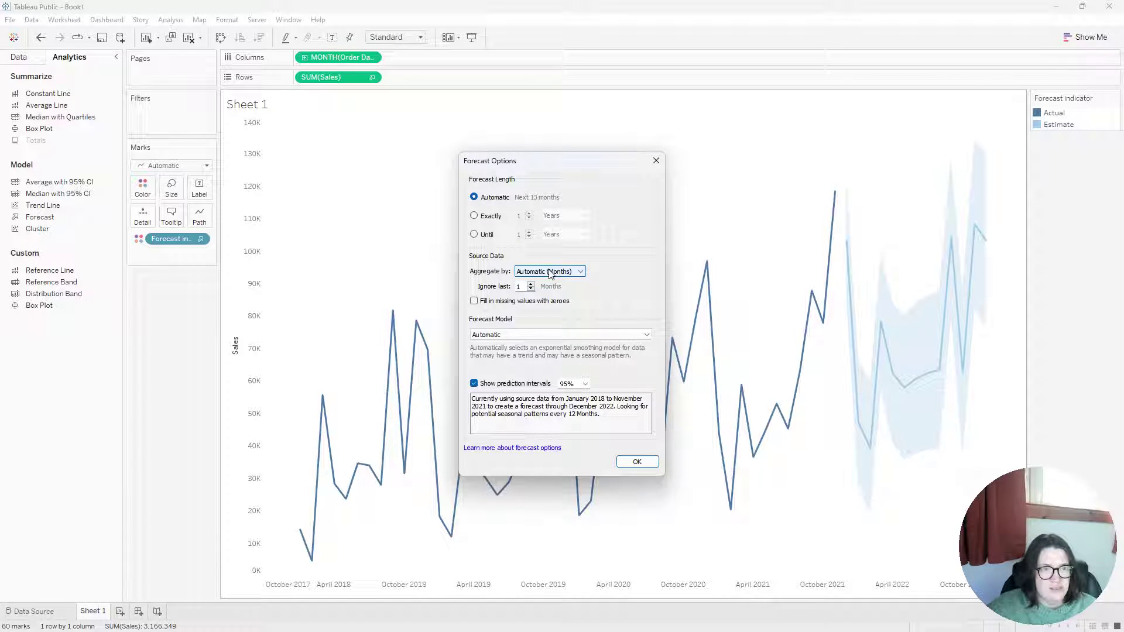
pyautogui.click(582, 272)
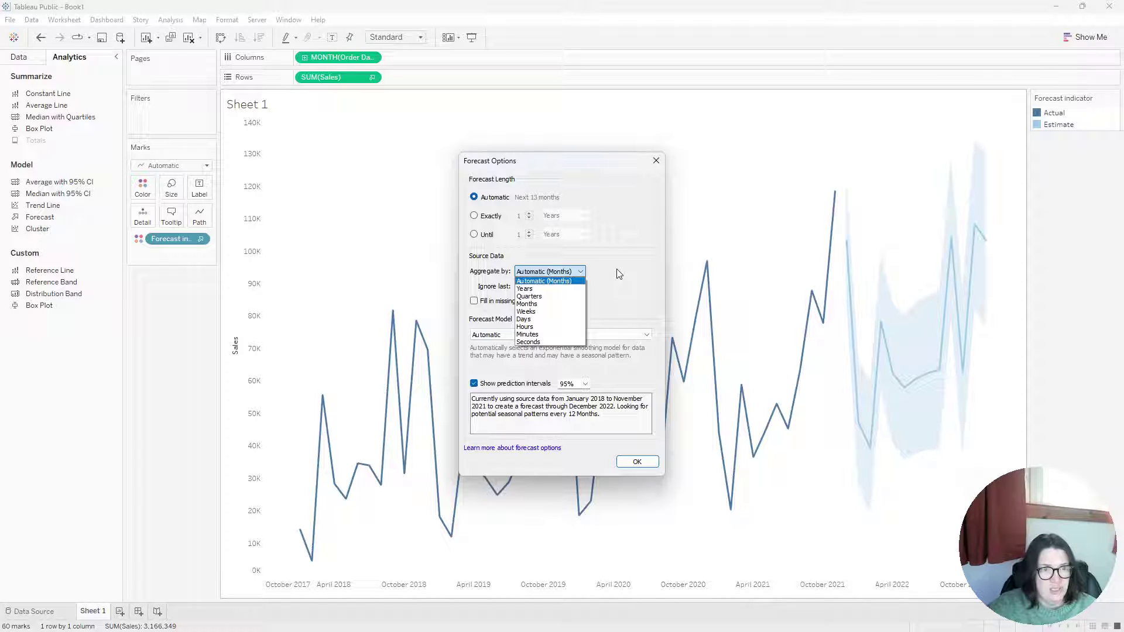
pyautogui.click(613, 249)
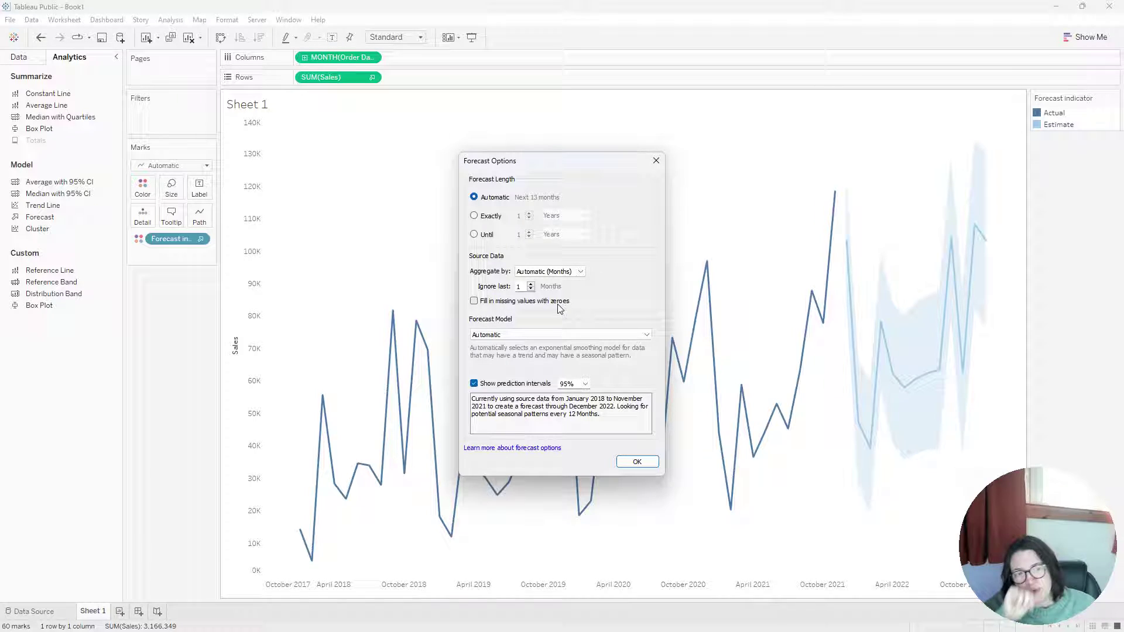
pyautogui.click(571, 334)
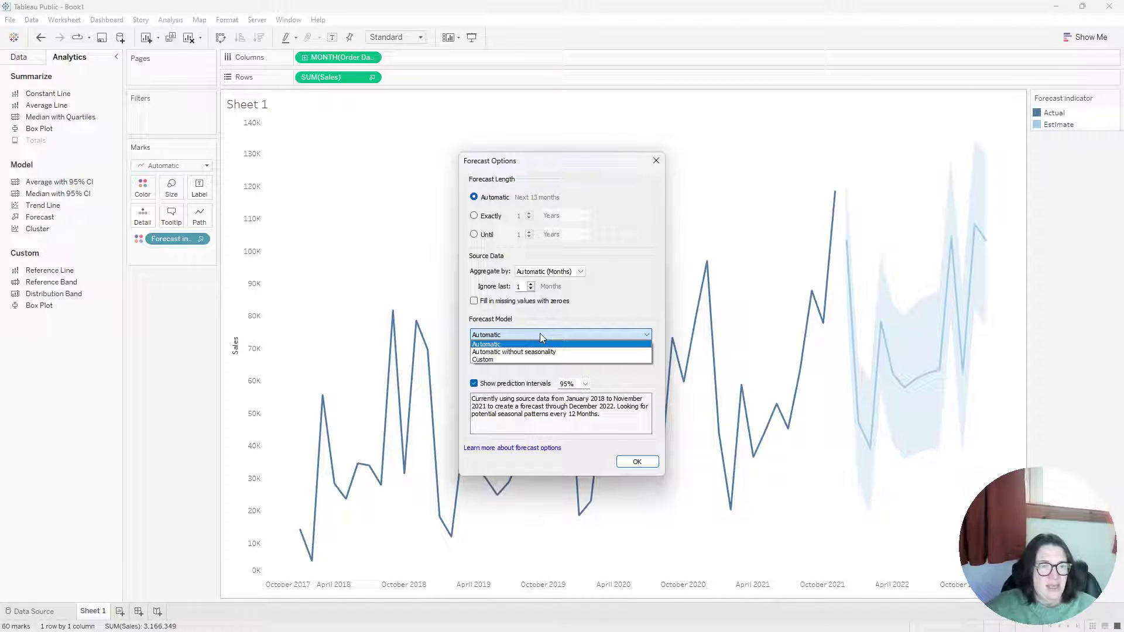
pyautogui.click(522, 361)
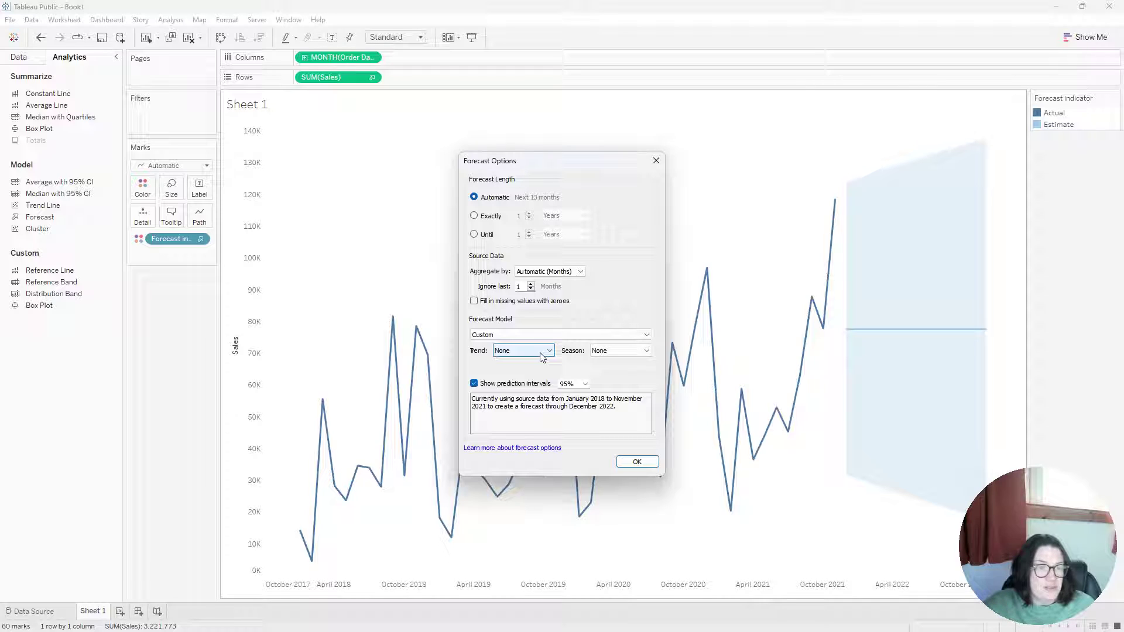
pyautogui.click(544, 352)
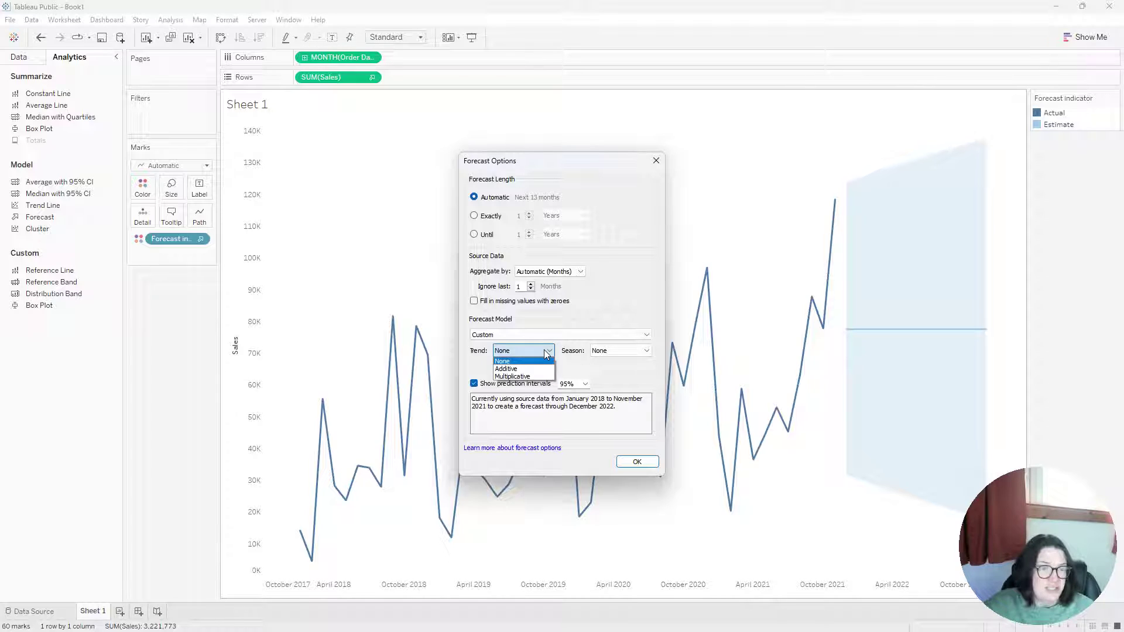
pyautogui.click(545, 354)
pyautogui.click(645, 352)
pyautogui.click(644, 356)
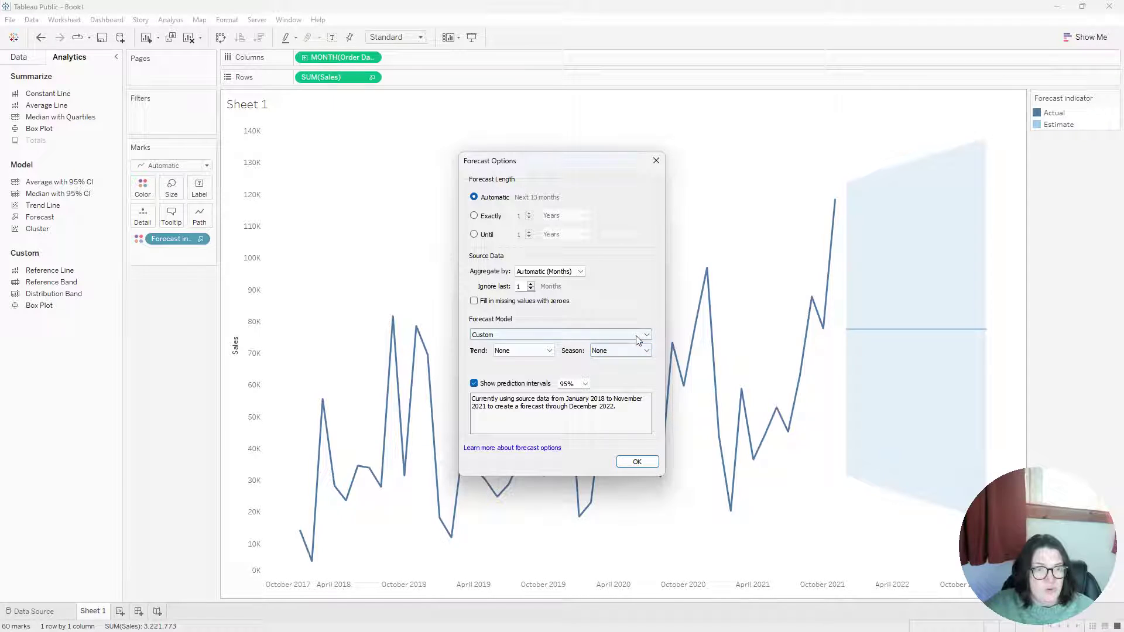
pyautogui.click(643, 337)
pyautogui.click(644, 336)
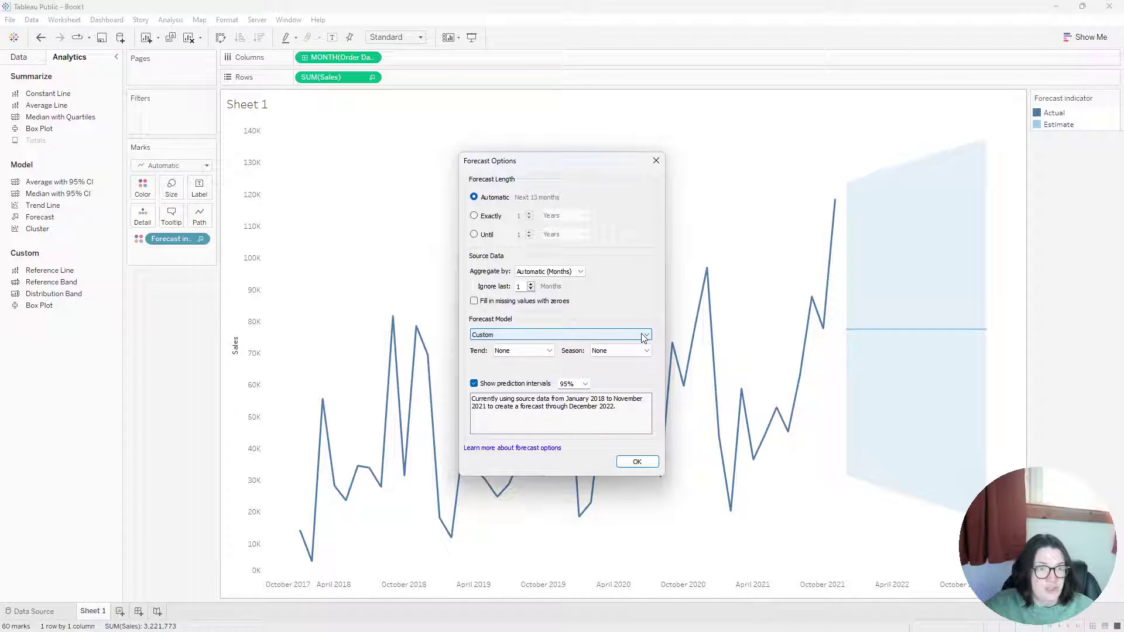
pyautogui.click(587, 384)
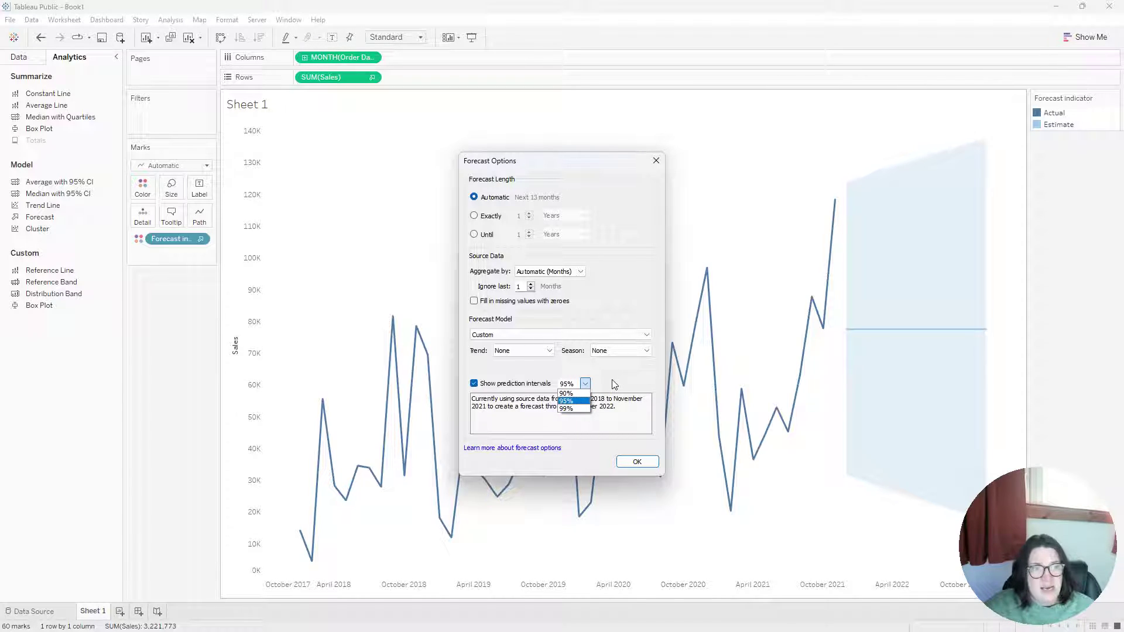
pyautogui.click(647, 335)
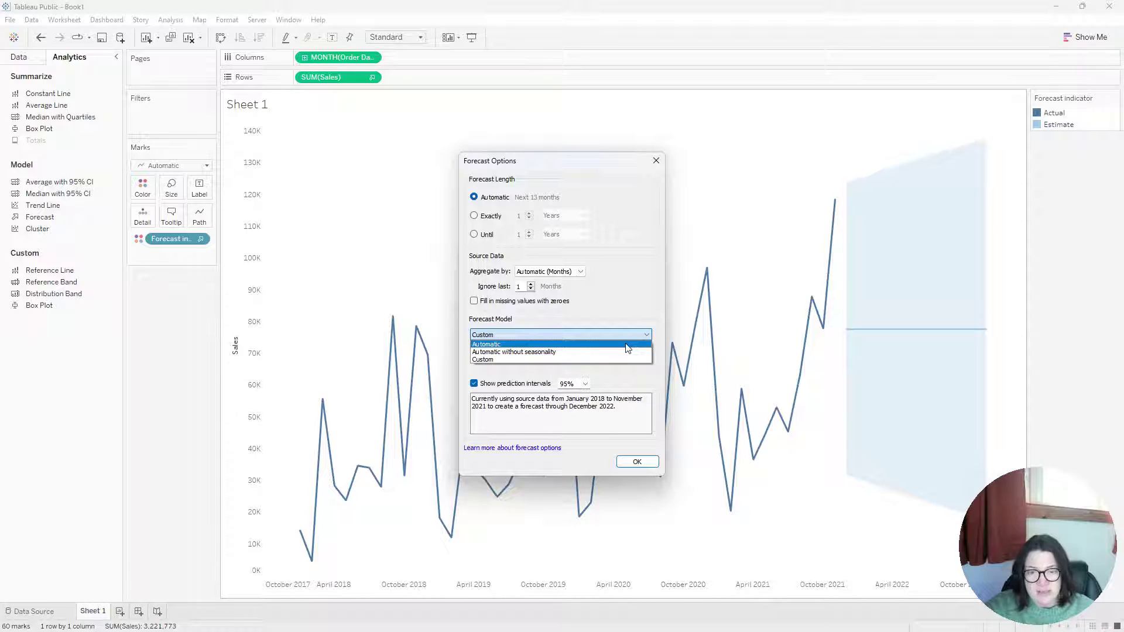
pyautogui.click(627, 348)
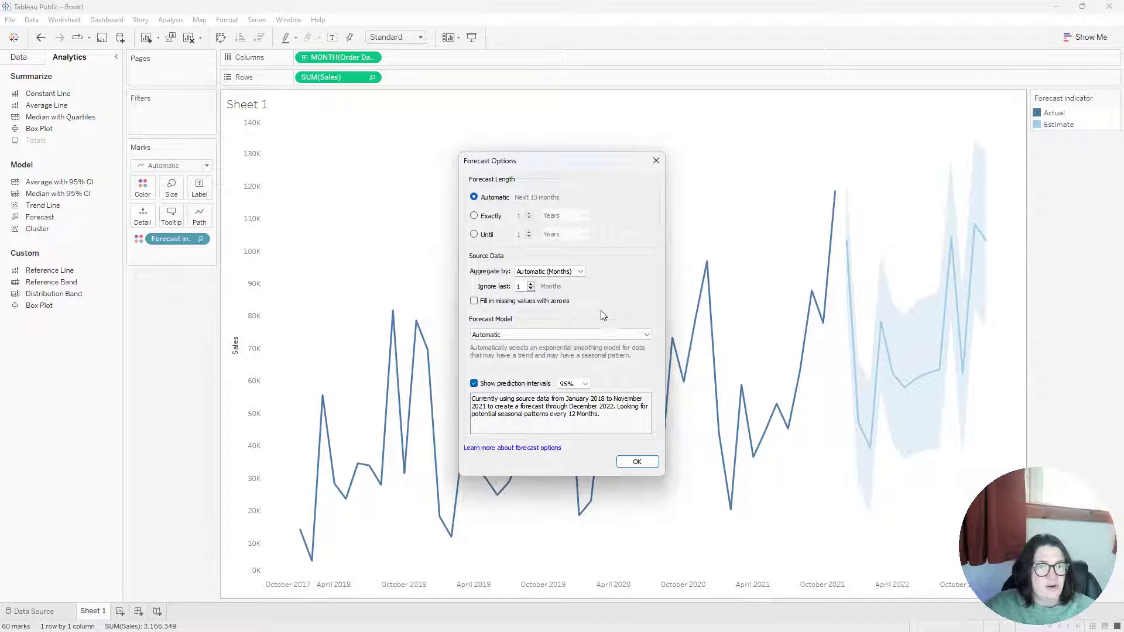
# Step: Read the Configure Forecast Options help article, then close the Forecast Options dialog
pyautogui.click(549, 449)
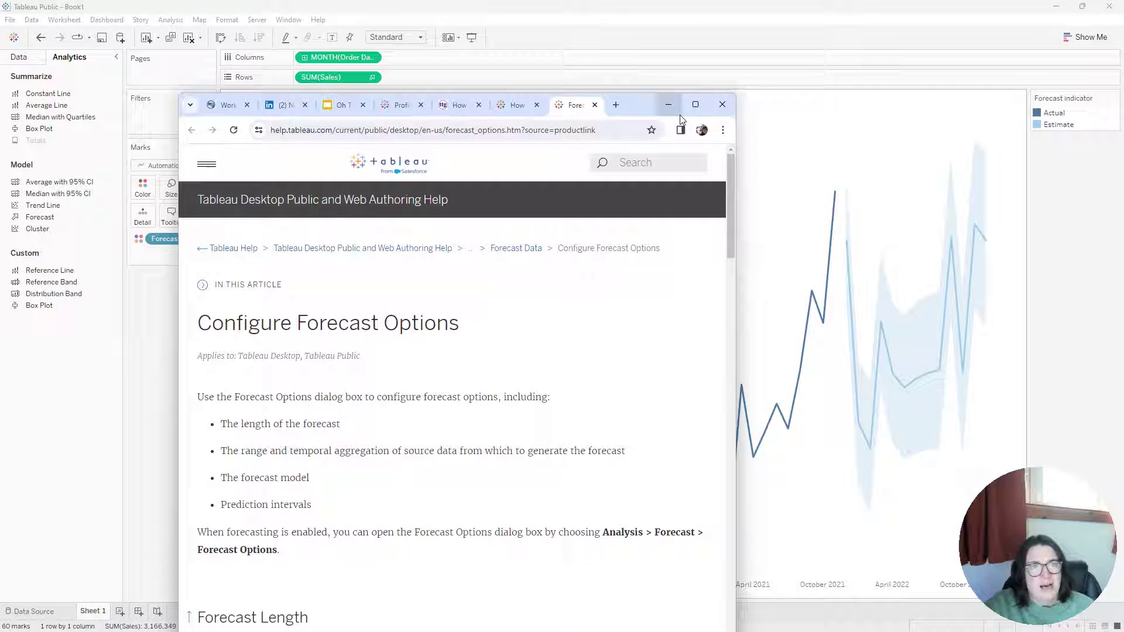
pyautogui.click(696, 107)
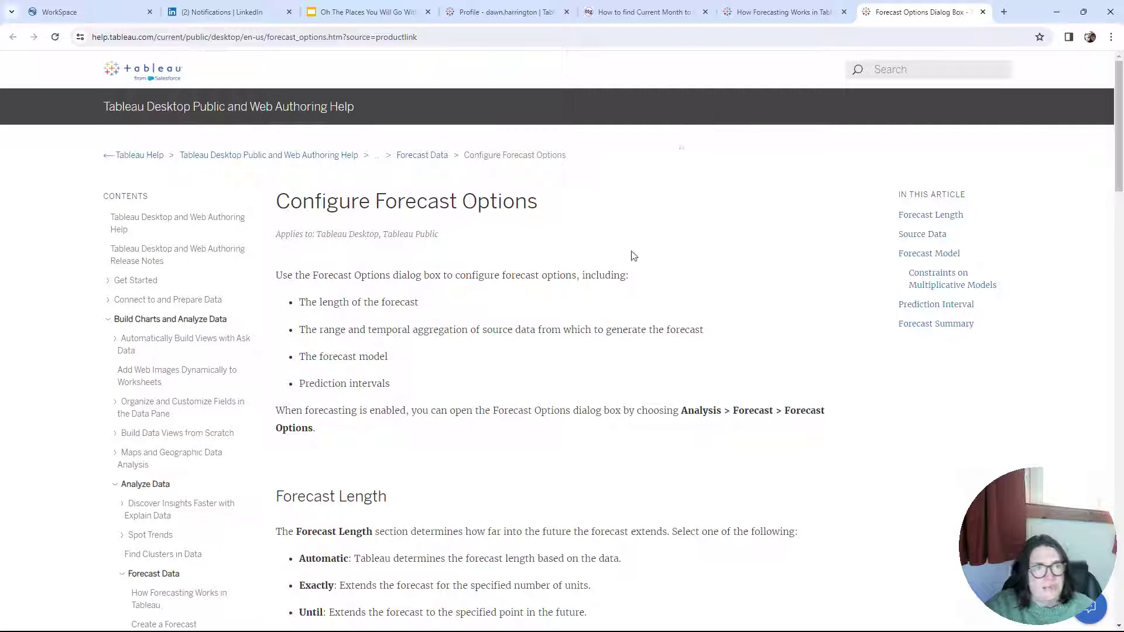
pyautogui.scroll(-5, 609, 292)
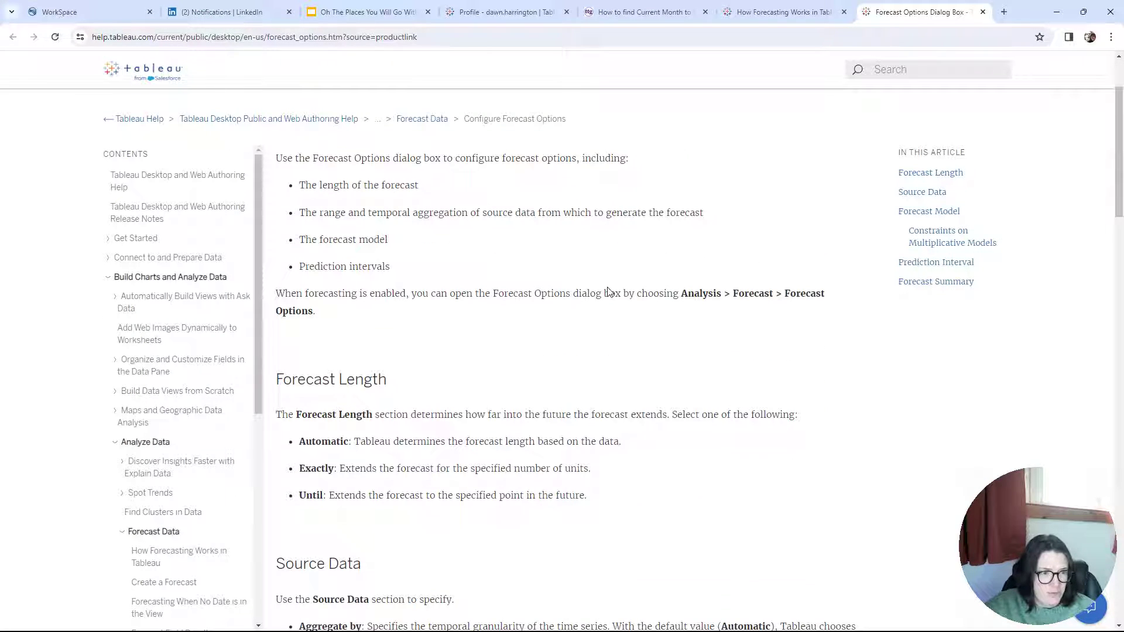
pyautogui.scroll(-6, 611, 290)
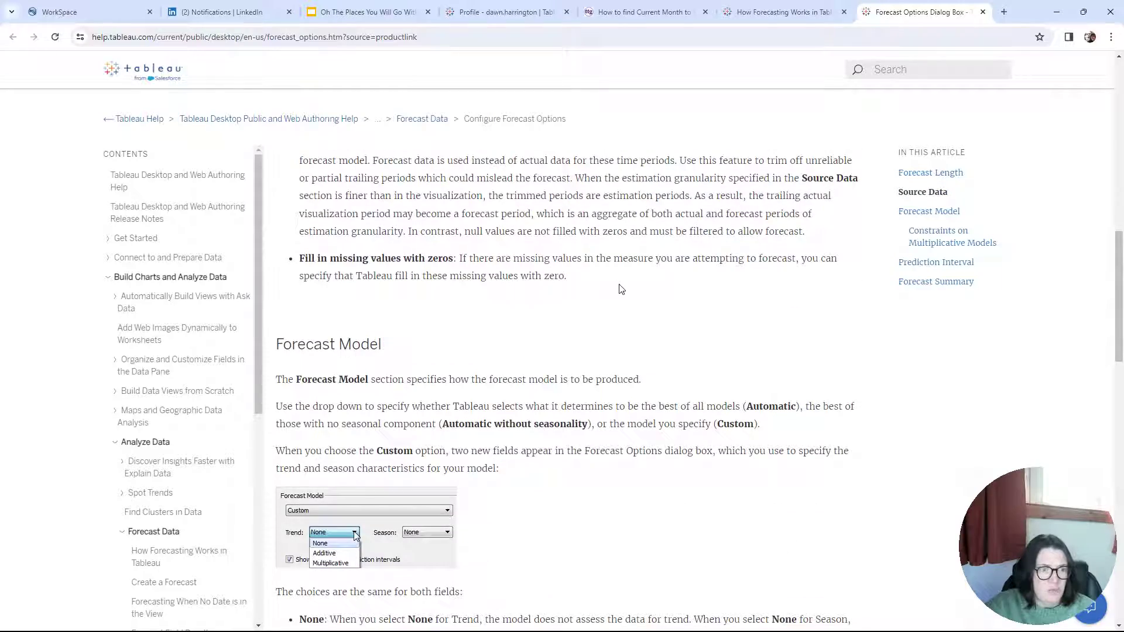
pyautogui.scroll(12, 617, 290)
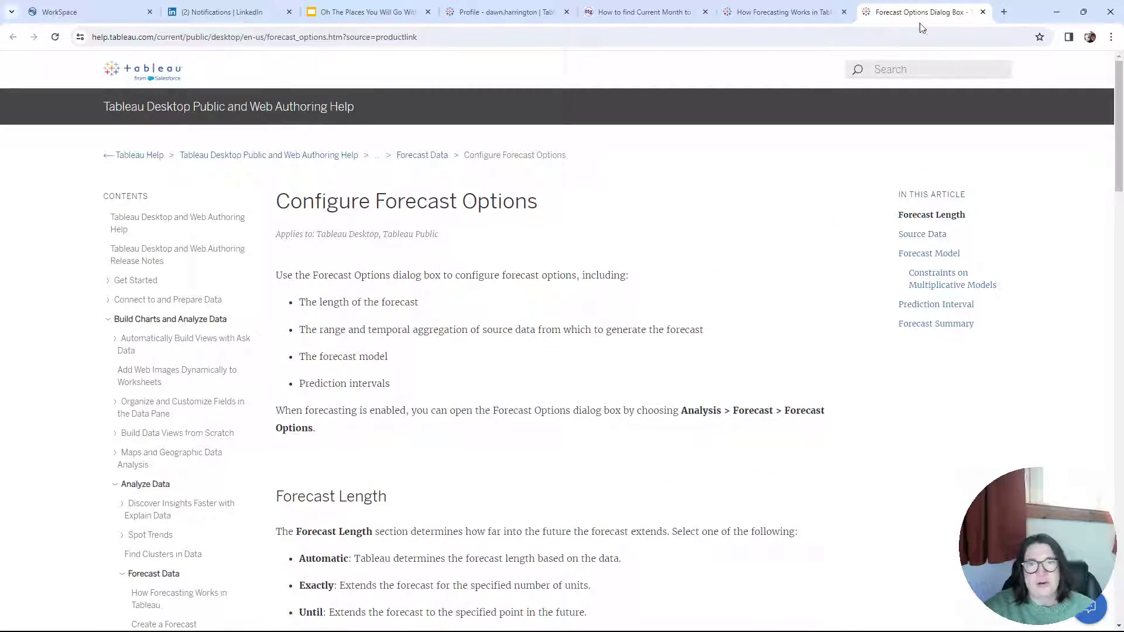
pyautogui.moveTo(1032, 16); pyautogui.dragTo(0, 120)
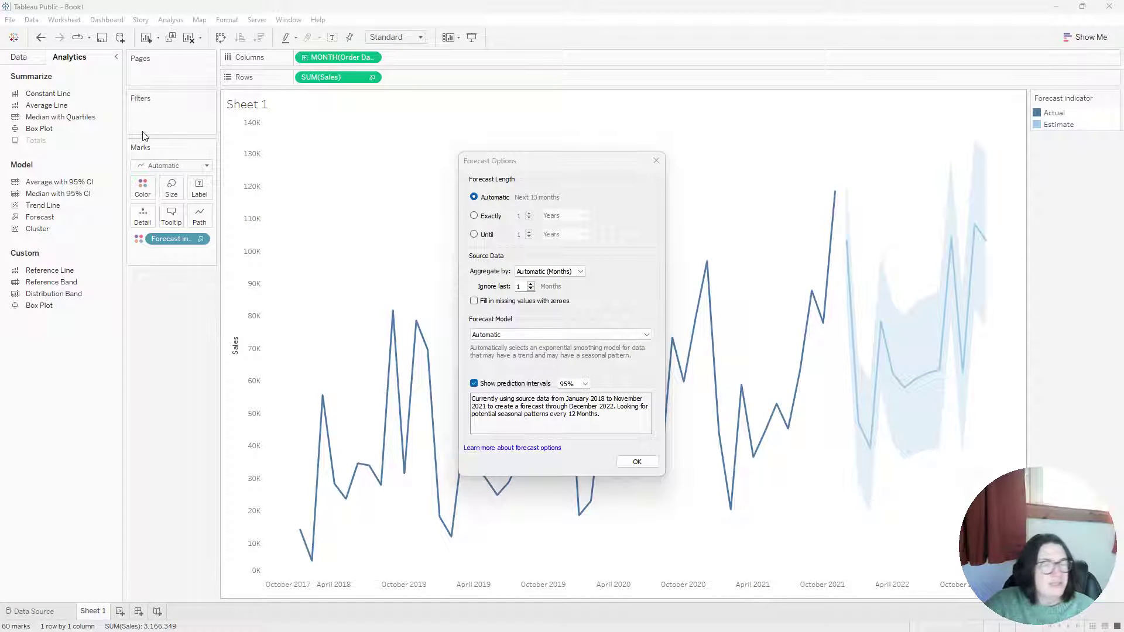
pyautogui.click(655, 162)
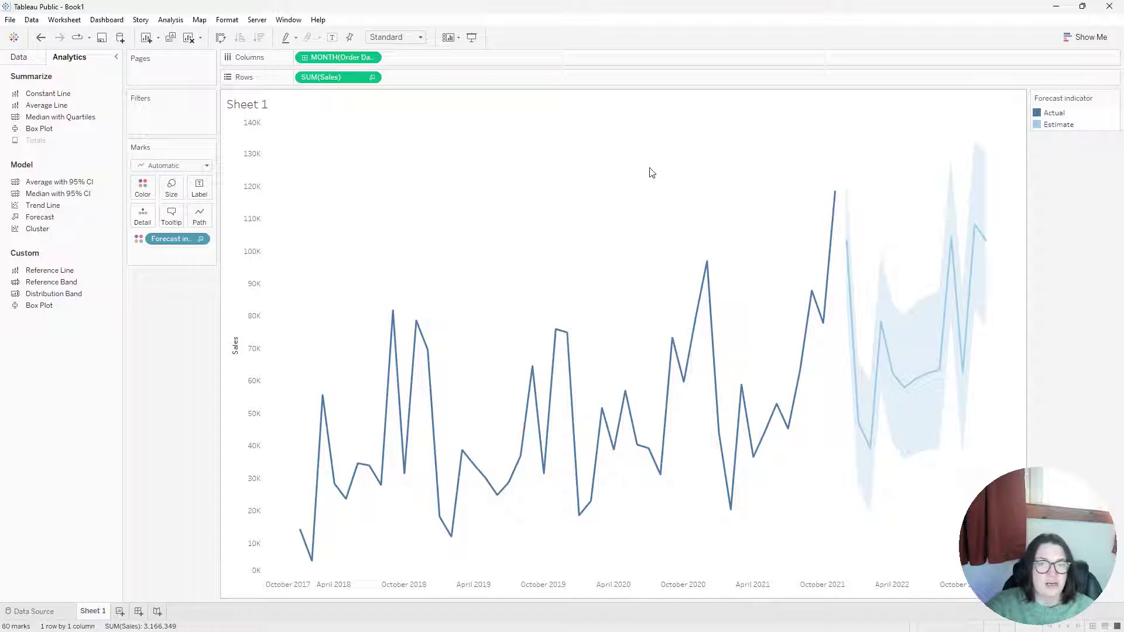